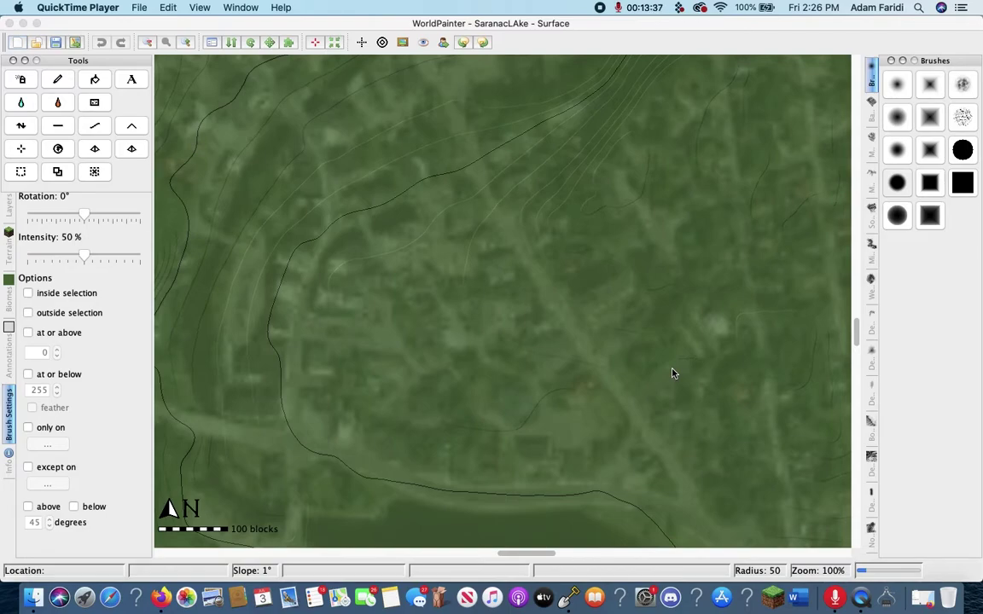
Zoom the SaranacLake world out from 100% to 25% so only the height contours show
{"action": "left_click", "coordinate": [149, 44]}
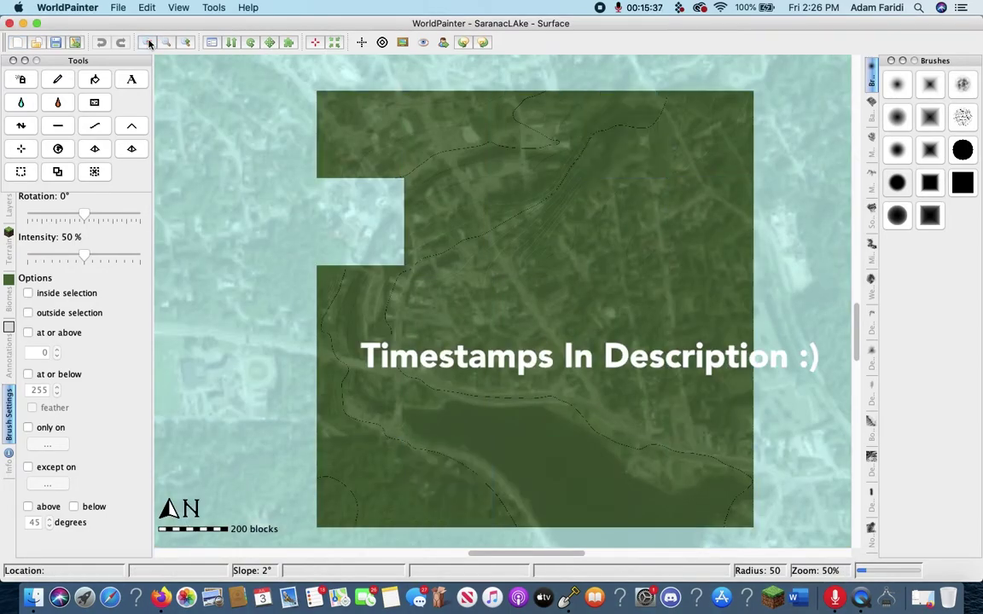
{"action": "left_click", "coordinate": [150, 44]}
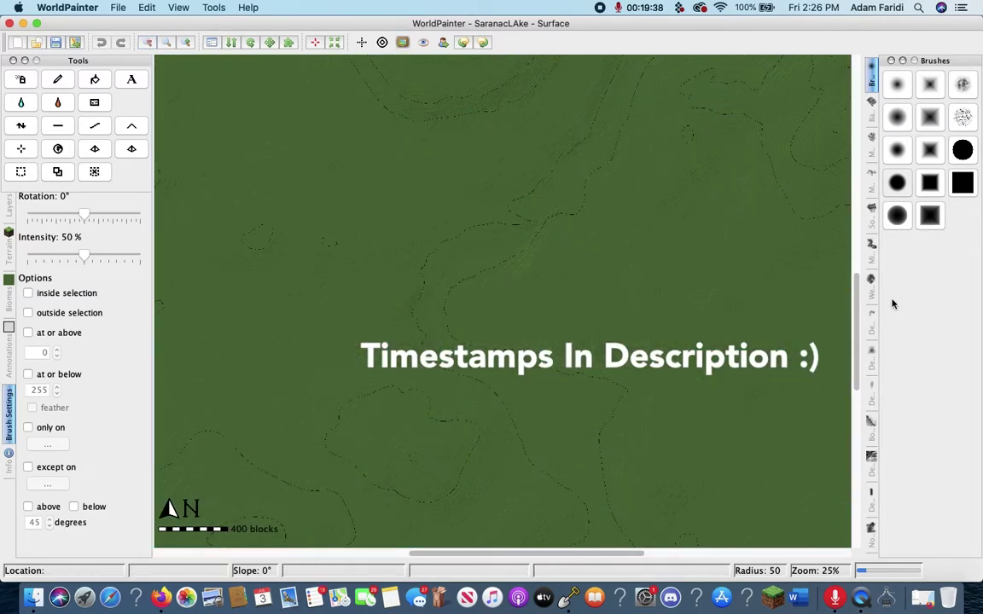
{"action": "scroll", "coordinate": [856, 300], "scroll_direction": "up", "scroll_amount": 5}
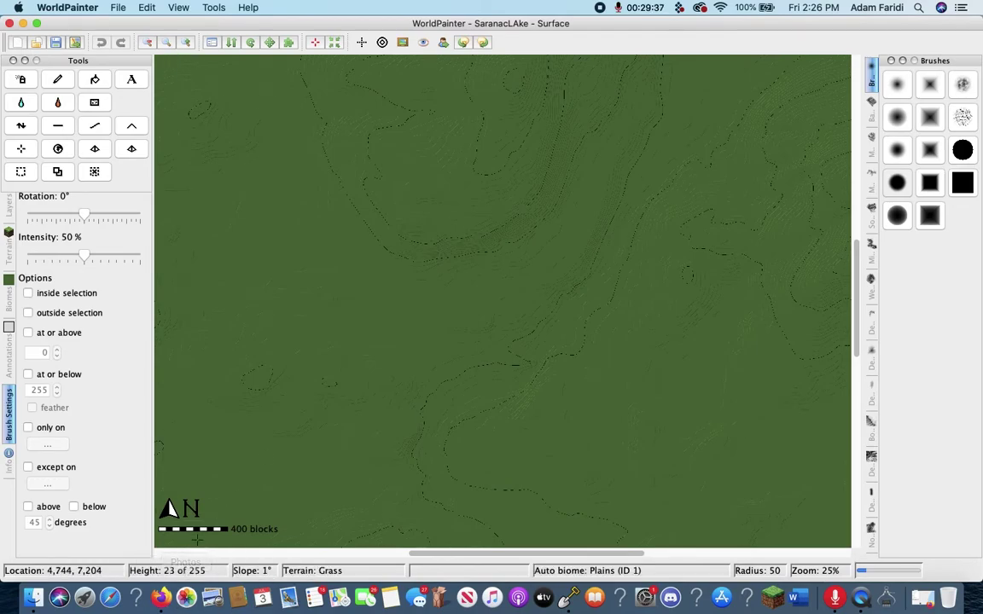
{"action": "left_click", "coordinate": [159, 602]}
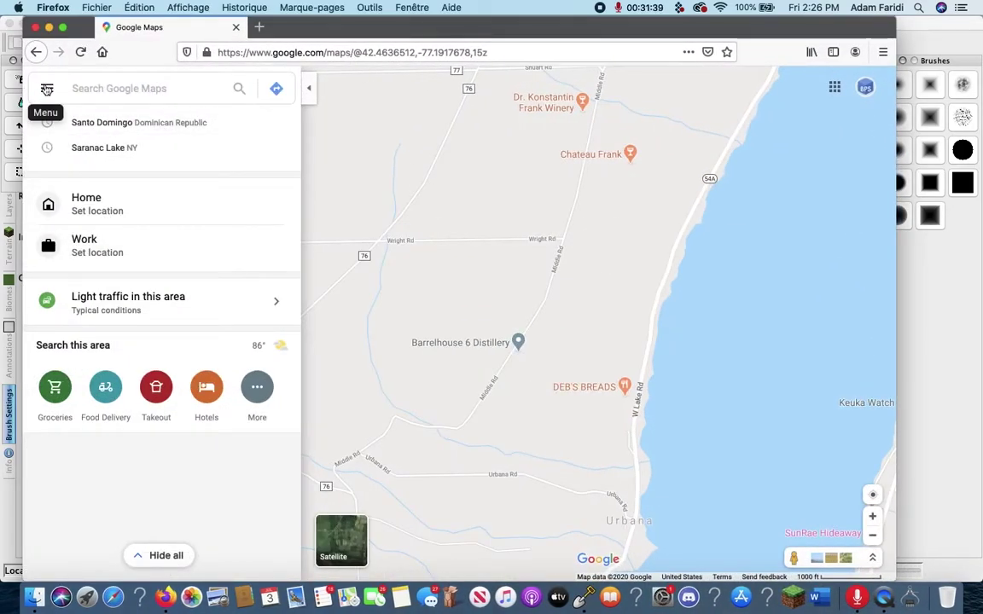
Switch Google Maps to the terrain layer and search for Saranac Lake, NY
{"action": "left_click", "coordinate": [47, 89]}
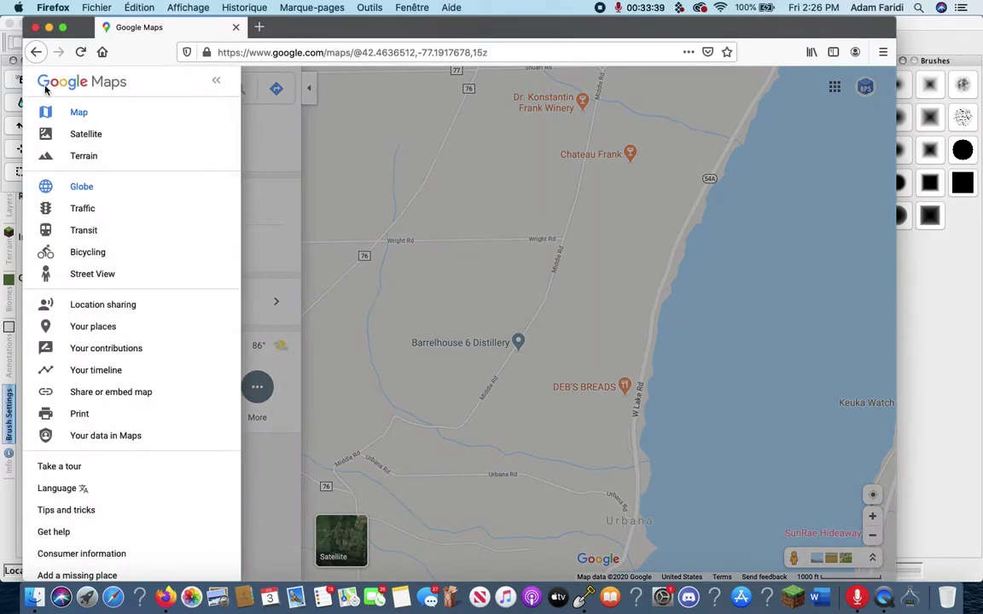
{"action": "left_click", "coordinate": [81, 156]}
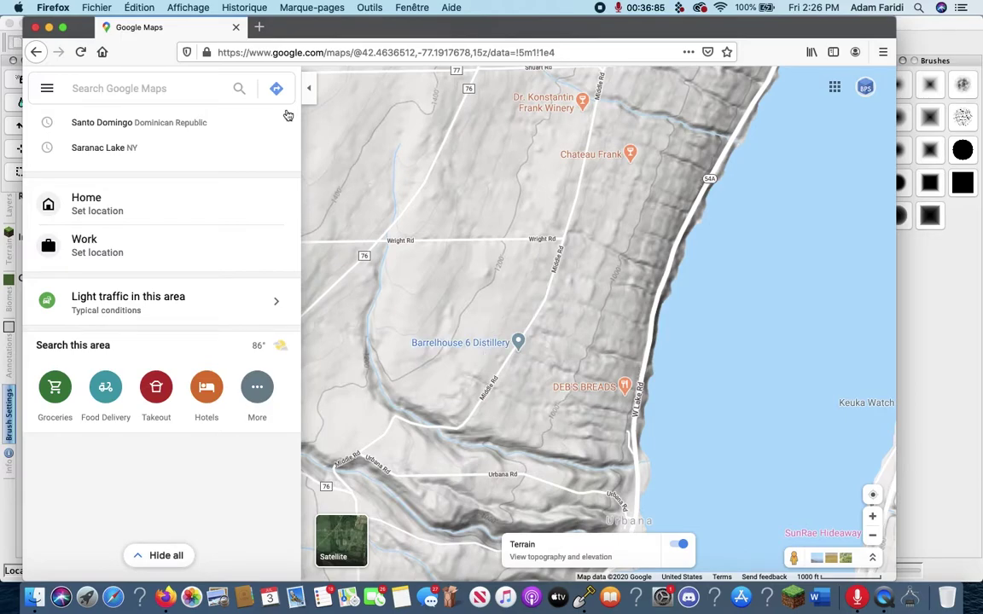
{"action": "left_click", "coordinate": [182, 86]}
{"action": "type", "text": "Sarana"}
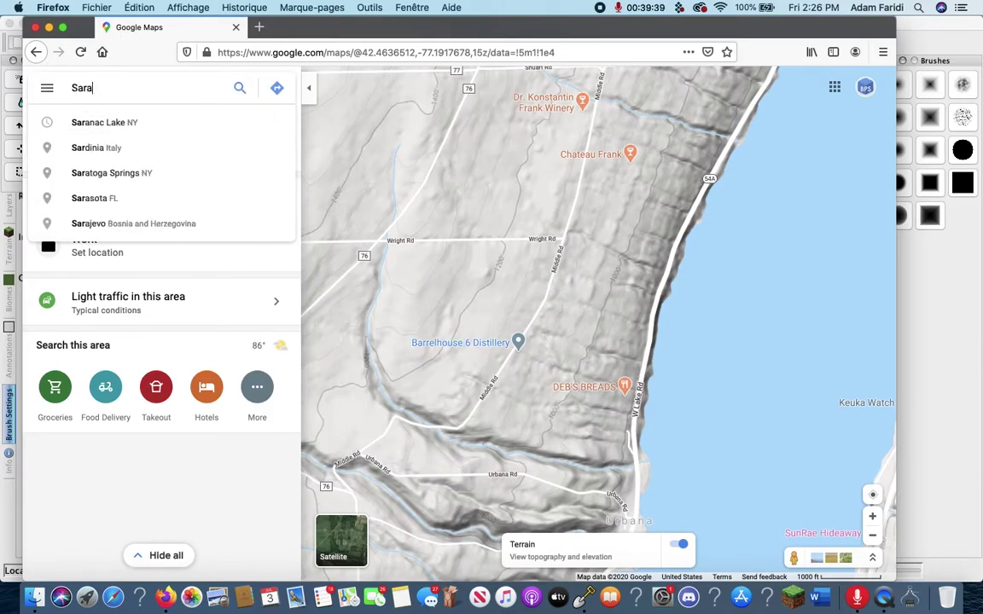
{"action": "left_click", "coordinate": [179, 123]}
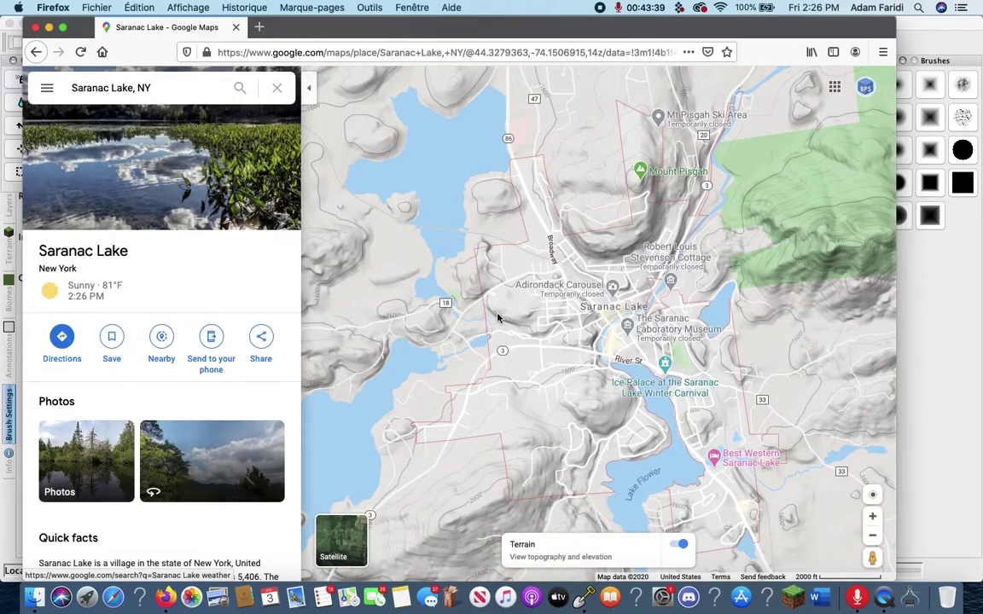
Pan and zoom the terrain map toward Mount Pisgah, then return to WorldPainter
{"action": "left_click_drag", "start_coordinate": [571, 268], "coordinate": [502, 391]}
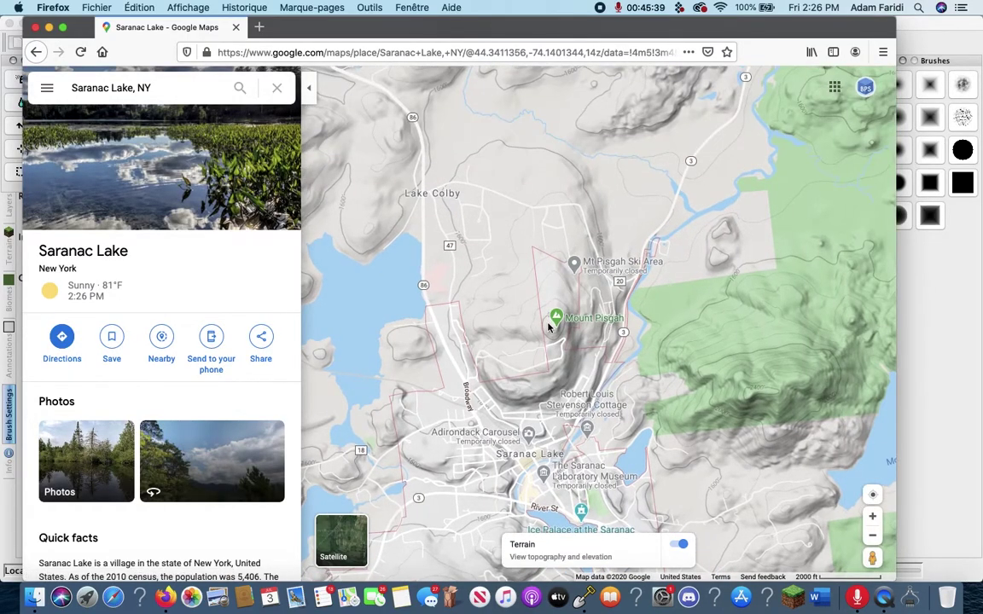
{"action": "scroll", "coordinate": [549, 324], "scroll_direction": "up", "scroll_amount": 1}
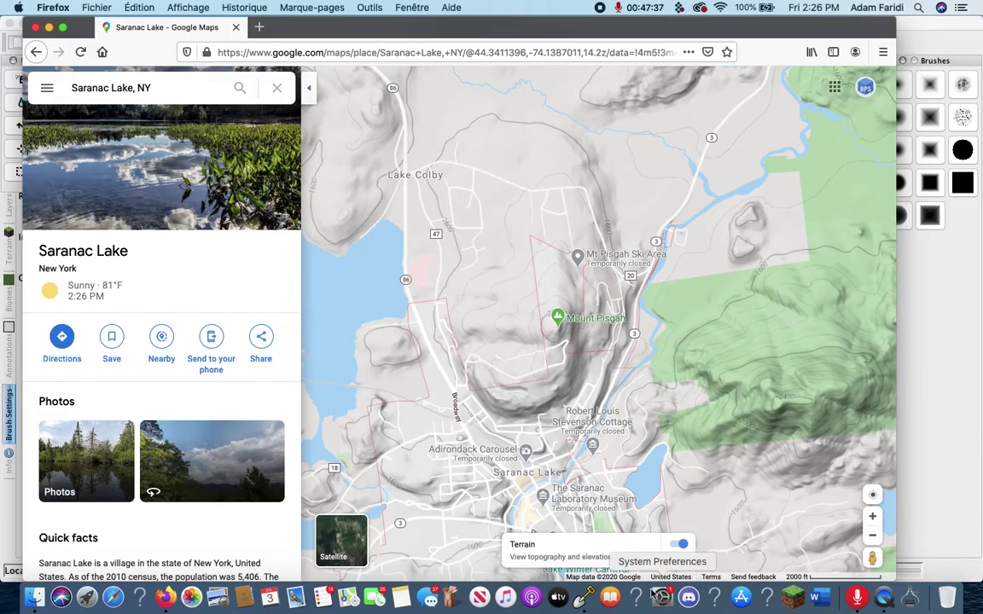
{"action": "left_click", "coordinate": [584, 598]}
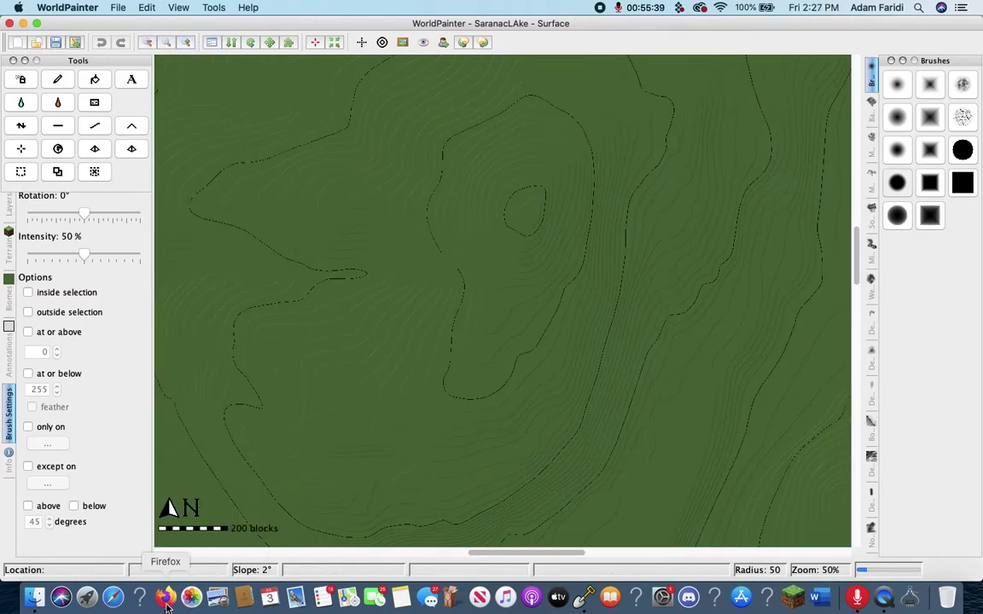
Zoom Google Maps onto Mount Pisgah's 1800 and 2000 ft contours and dismiss the file-open dialog
{"action": "left_click", "coordinate": [165, 598]}
{"action": "scroll", "coordinate": [552, 338], "scroll_direction": "up", "scroll_amount": 3}
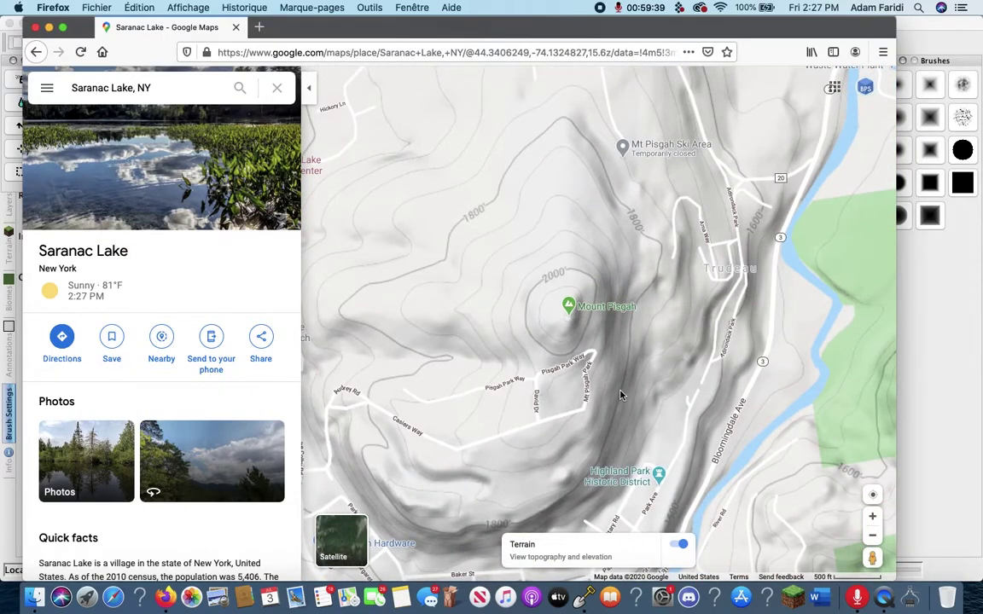
{"action": "scroll", "coordinate": [621, 395], "scroll_direction": "down", "scroll_amount": 5}
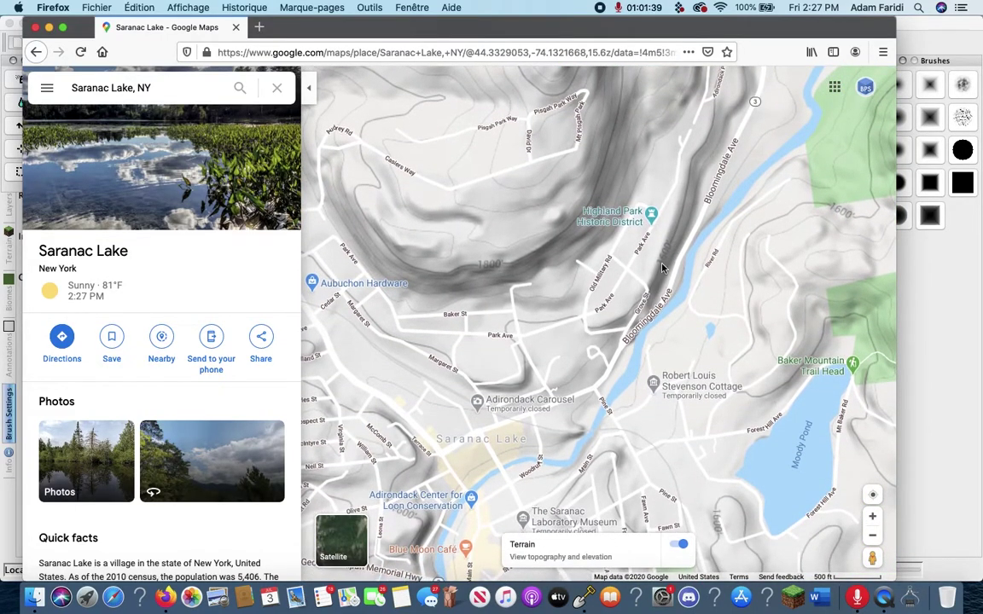
{"action": "left_click_drag", "start_coordinate": [665, 238], "coordinate": [656, 373]}
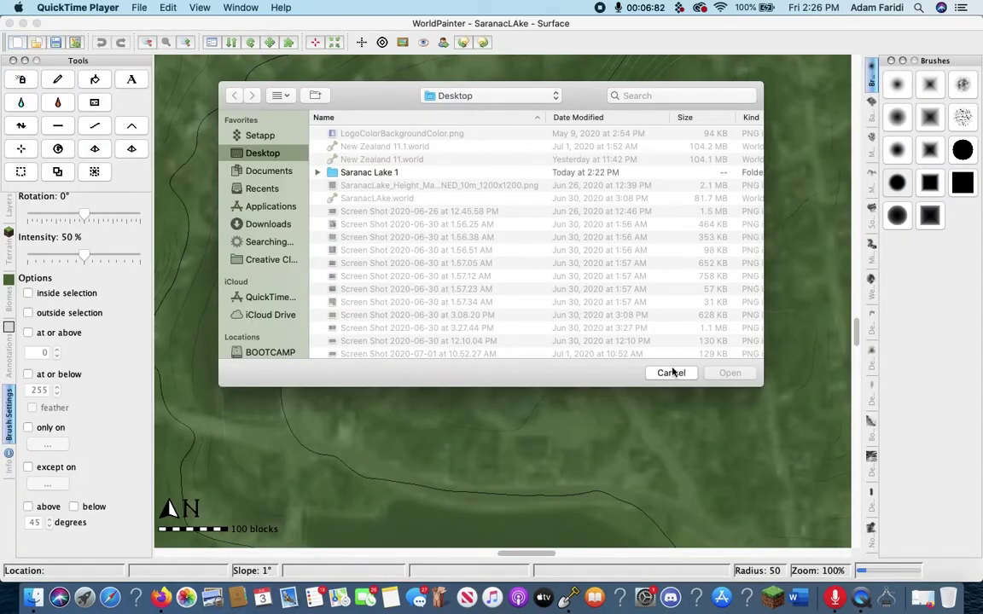
{"action": "left_click", "coordinate": [672, 373]}
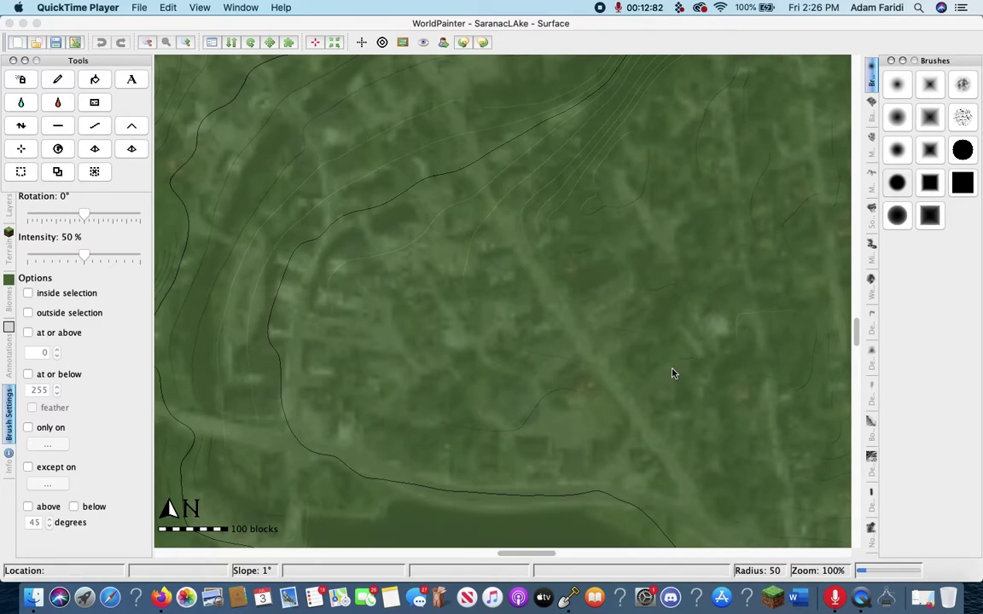
Zoom the WorldPainter map out to 25% and hide the satellite image overlay
{"action": "left_click", "coordinate": [148, 42]}
{"action": "left_click", "coordinate": [148, 43]}
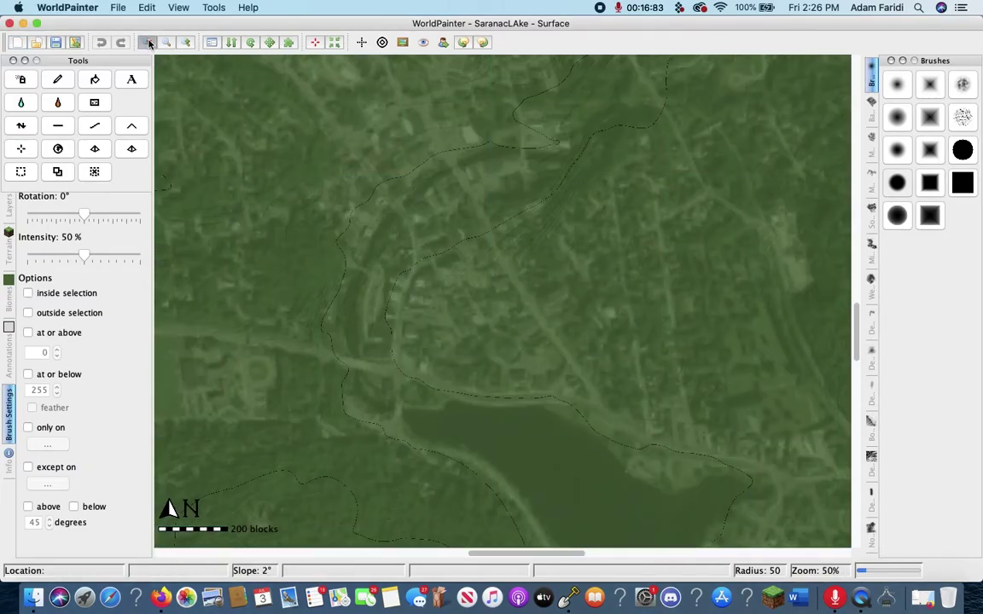
{"action": "left_click", "coordinate": [402, 43]}
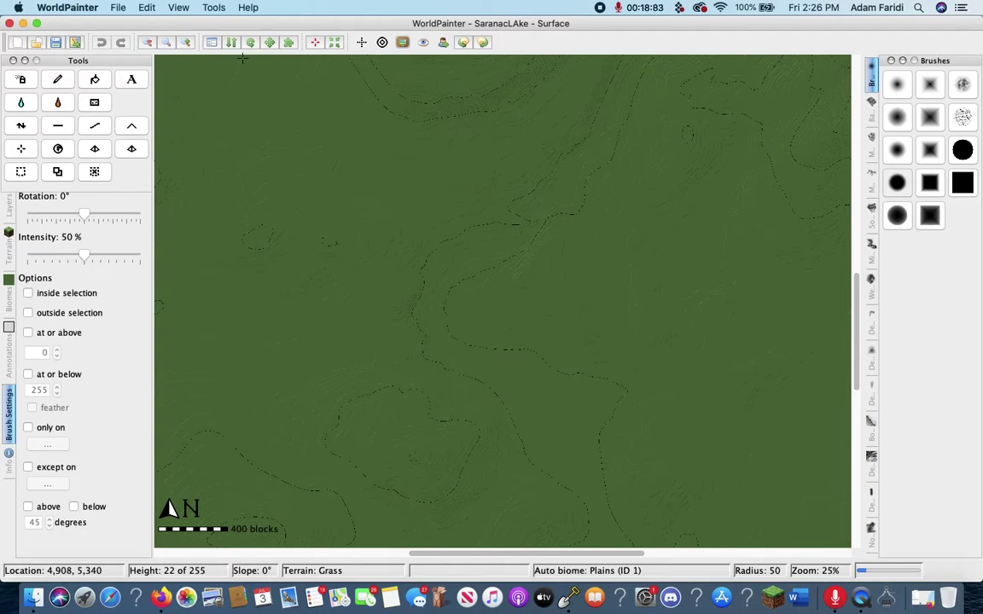
{"action": "scroll", "coordinate": [856, 309], "scroll_direction": "up", "scroll_amount": 5}
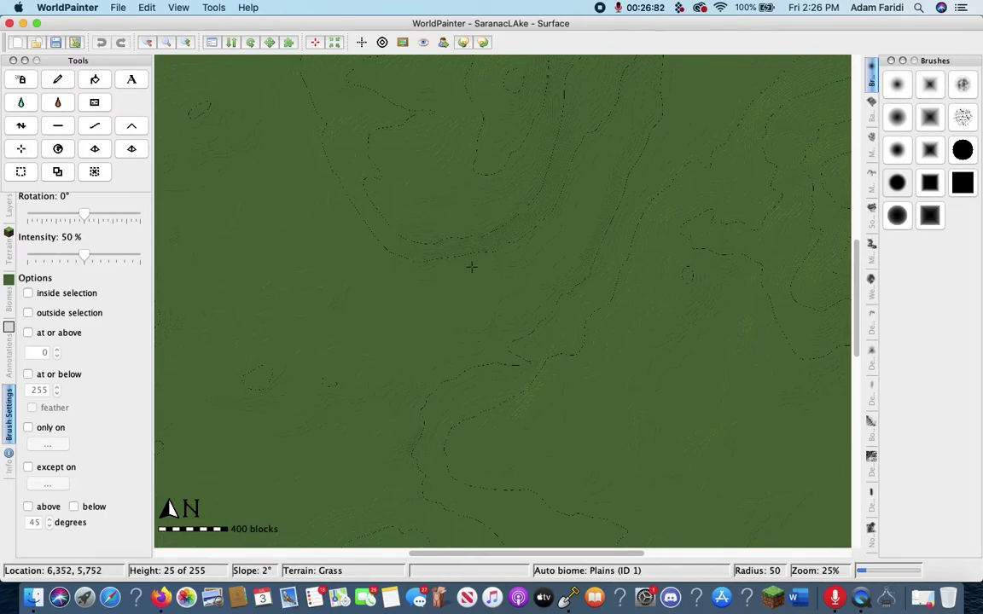
In Google Maps, turn on terrain and go to Saranac Lake, NY
{"action": "left_click", "coordinate": [159, 606]}
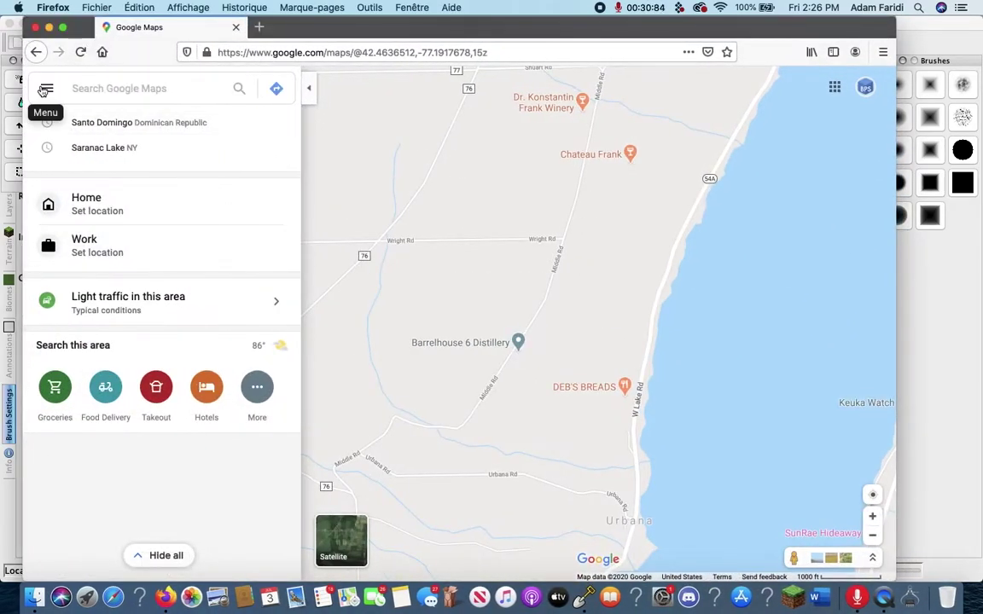
{"action": "left_click", "coordinate": [47, 90]}
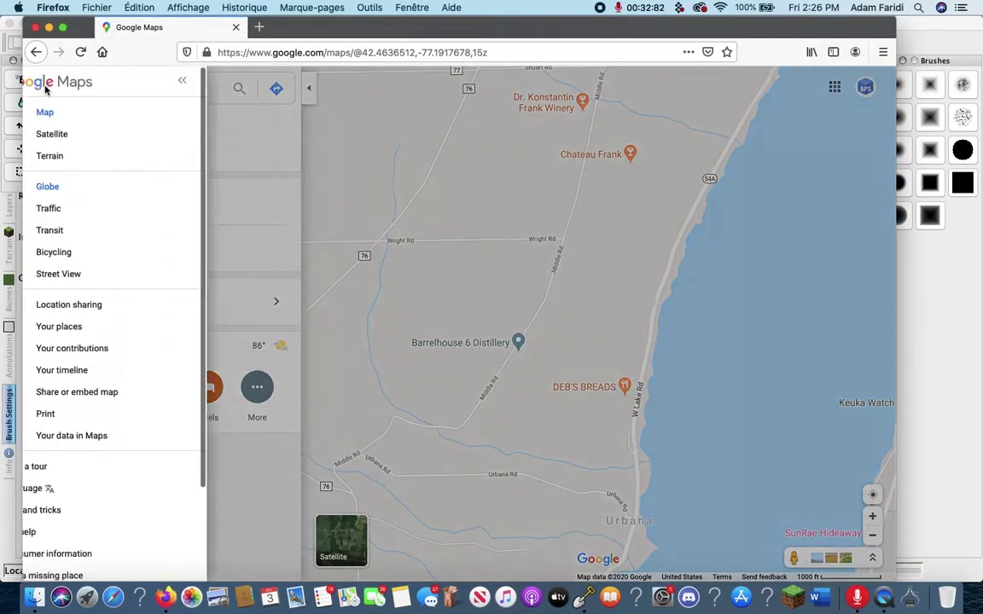
{"action": "left_click", "coordinate": [81, 157]}
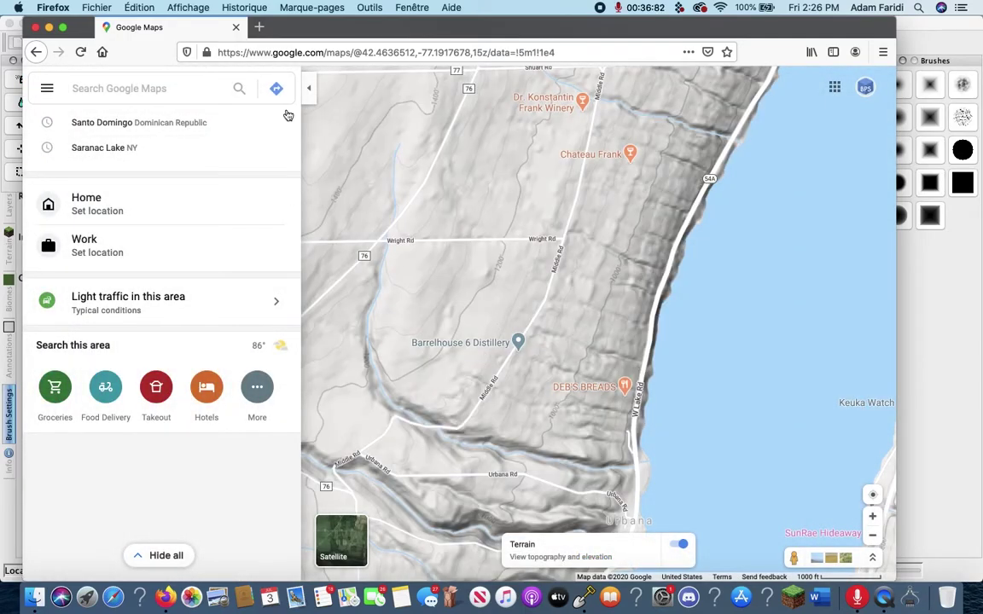
{"action": "left_click", "coordinate": [182, 88]}
{"action": "type", "text": "Sarana"}
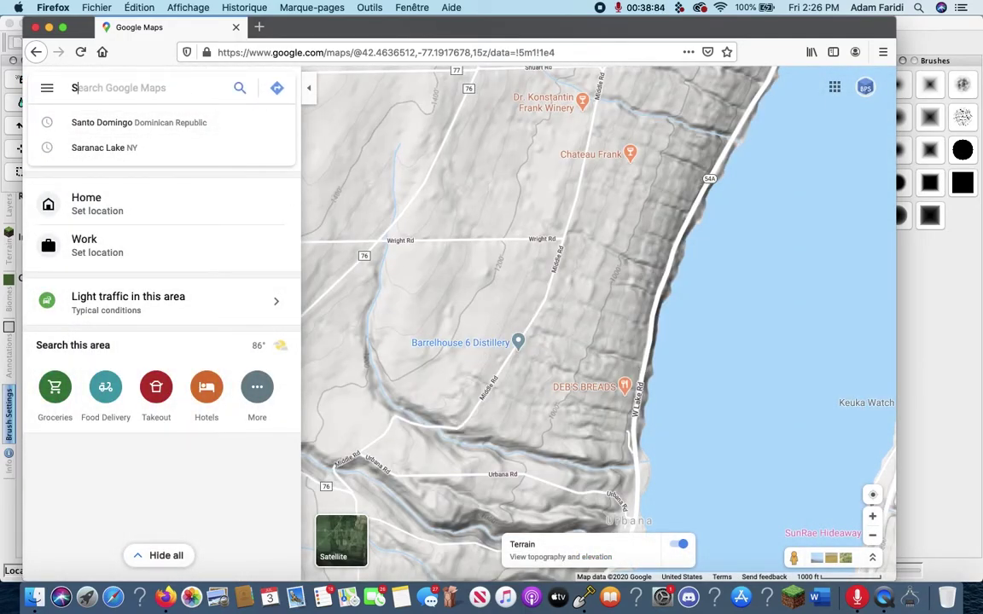
{"action": "left_click", "coordinate": [180, 124]}
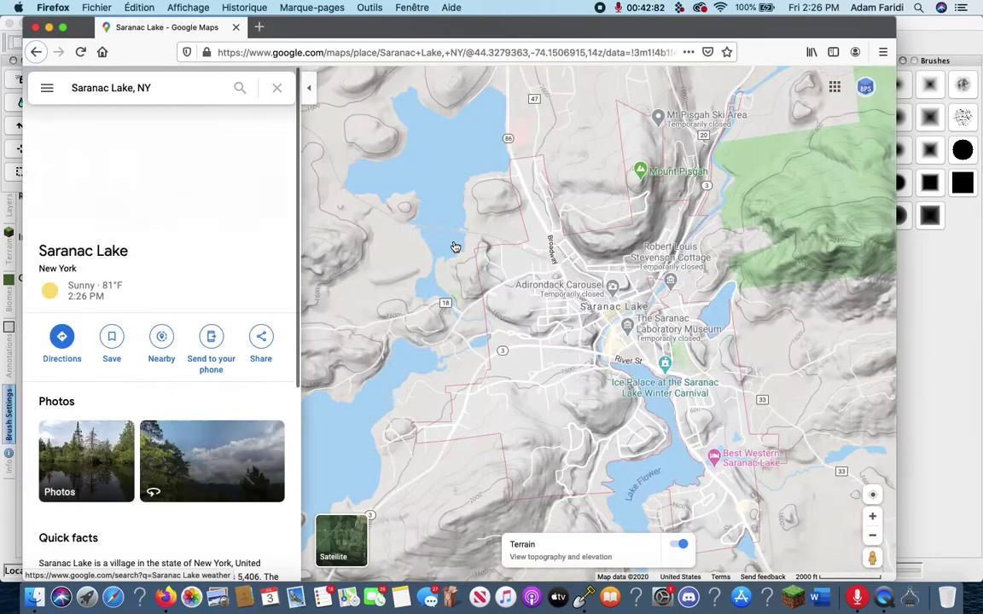
Centre and zoom the map on Mount Pisgah, then return to WorldPainter
{"action": "left_click_drag", "start_coordinate": [598, 256], "coordinate": [503, 392]}
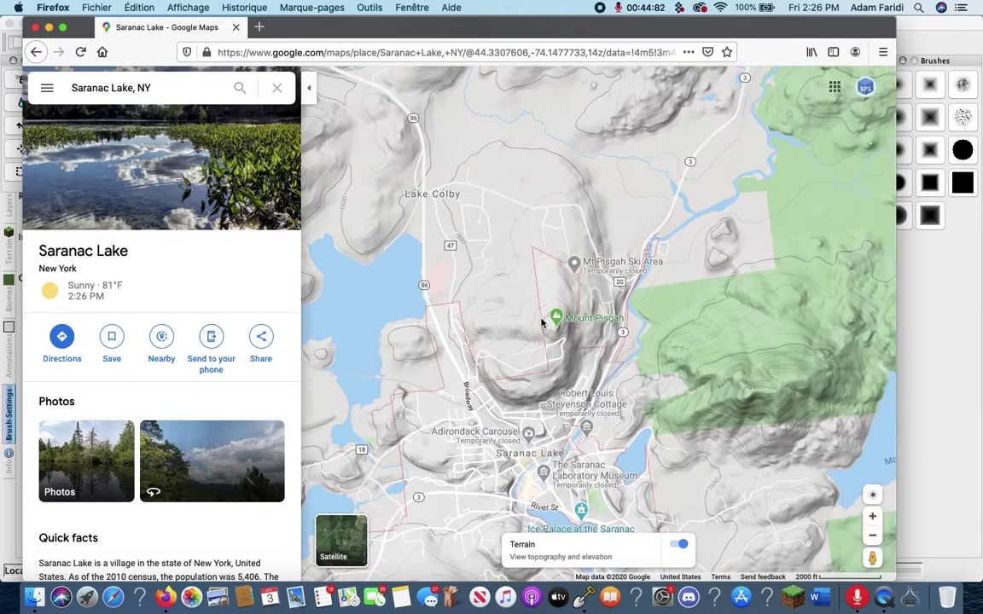
{"action": "scroll", "coordinate": [550, 325], "scroll_direction": "up", "scroll_amount": 2}
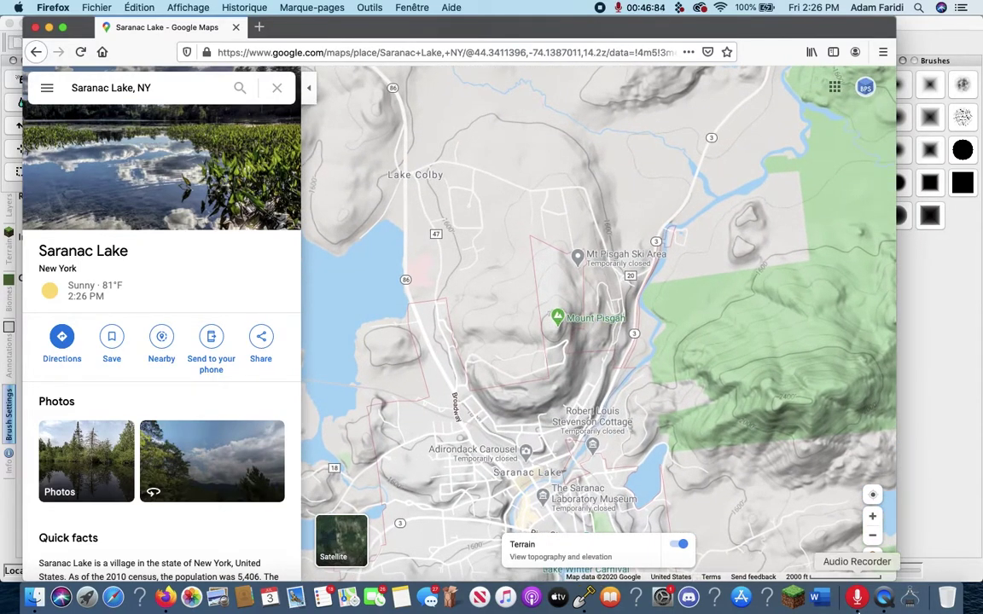
{"action": "left_click", "coordinate": [583, 597]}
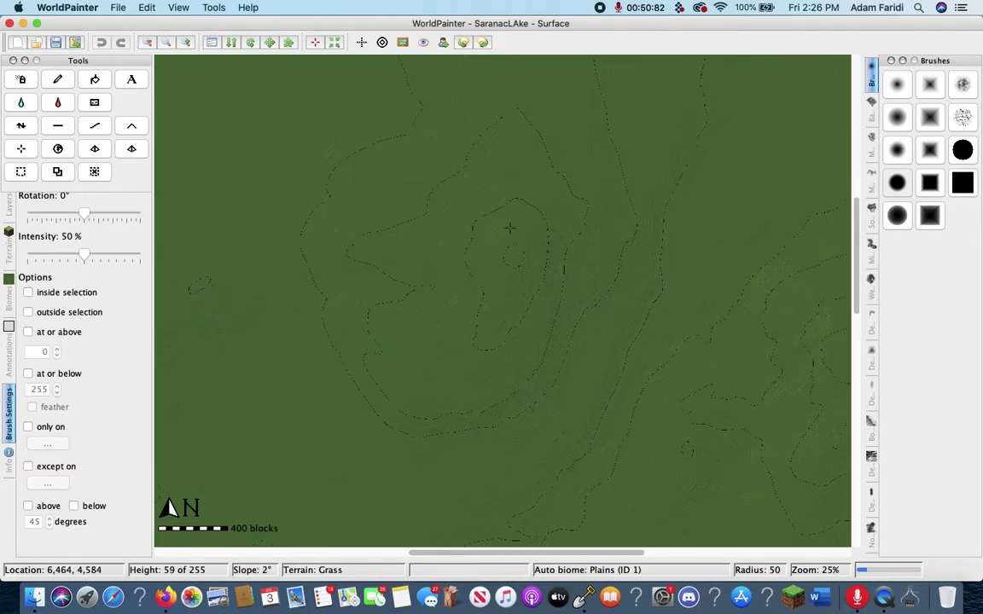
Set WorldPainter to 50%, centre Google Maps on Mount Pisgah's contours, and open a new tab
{"action": "left_click", "coordinate": [190, 43]}
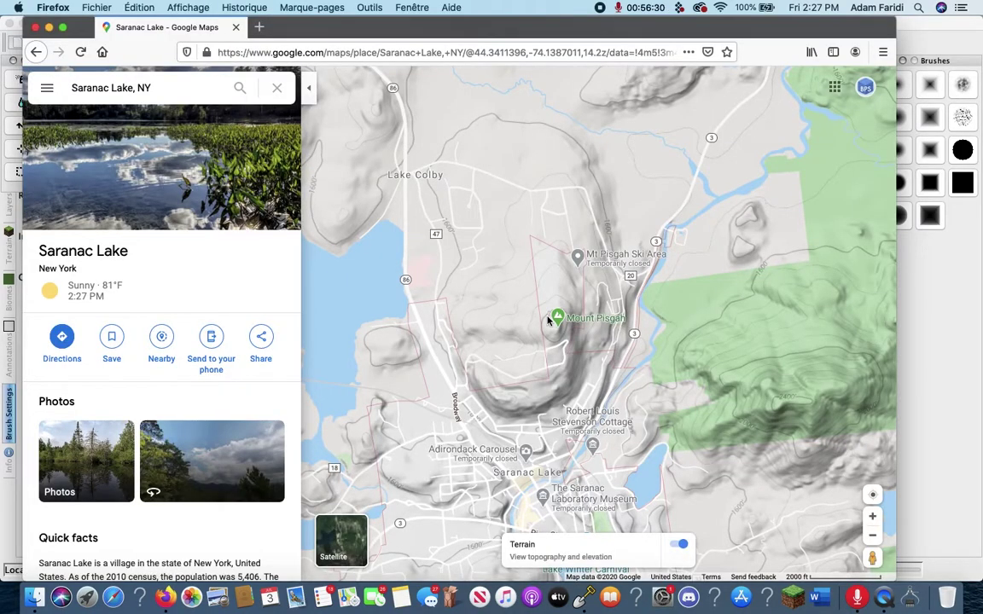
{"action": "scroll", "coordinate": [548, 321], "scroll_direction": "up", "scroll_amount": 4}
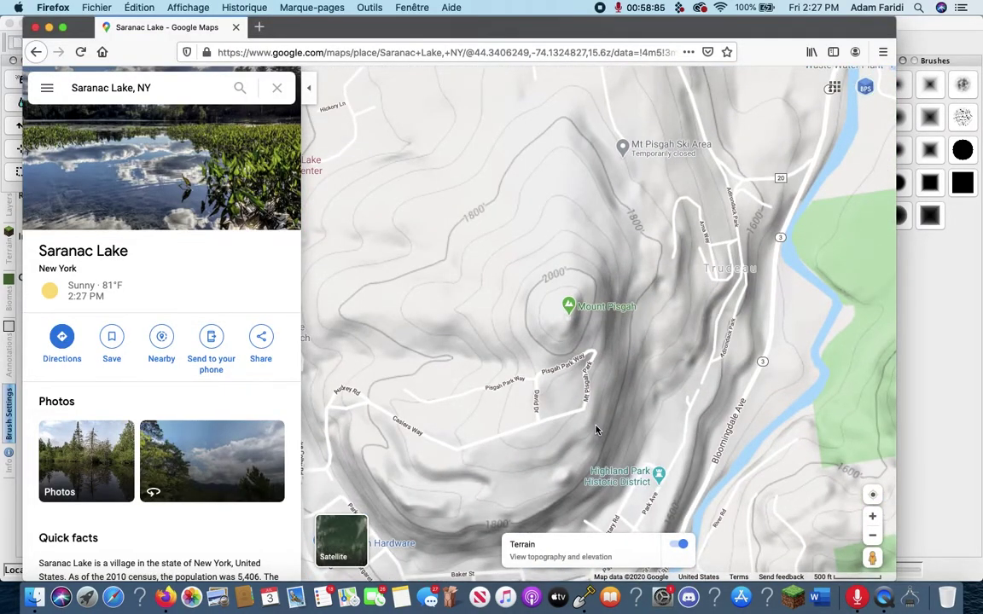
{"action": "left_click_drag", "start_coordinate": [621, 400], "coordinate": [550, 234]}
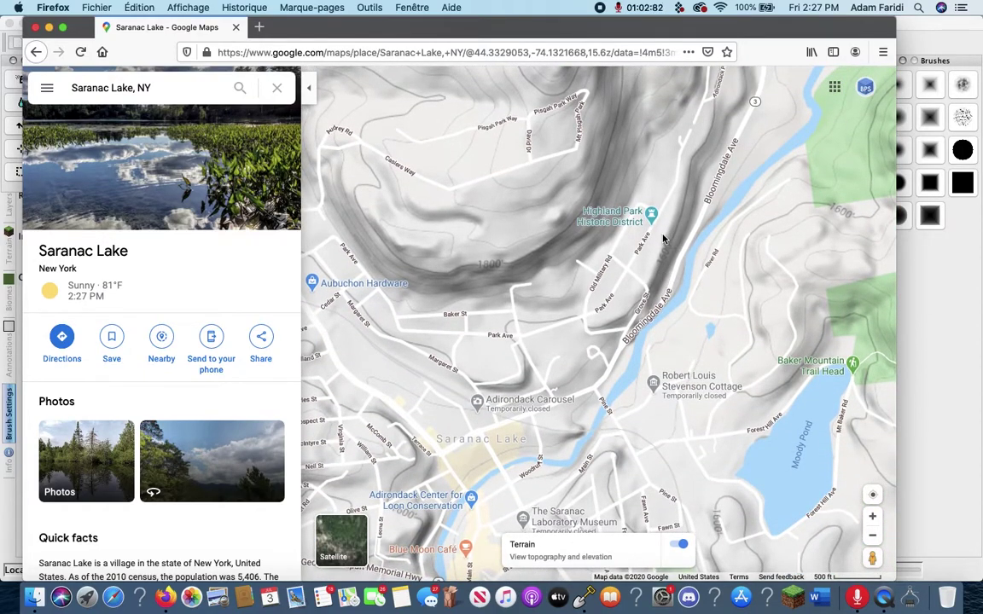
{"action": "left_click_drag", "start_coordinate": [664, 239], "coordinate": [663, 373]}
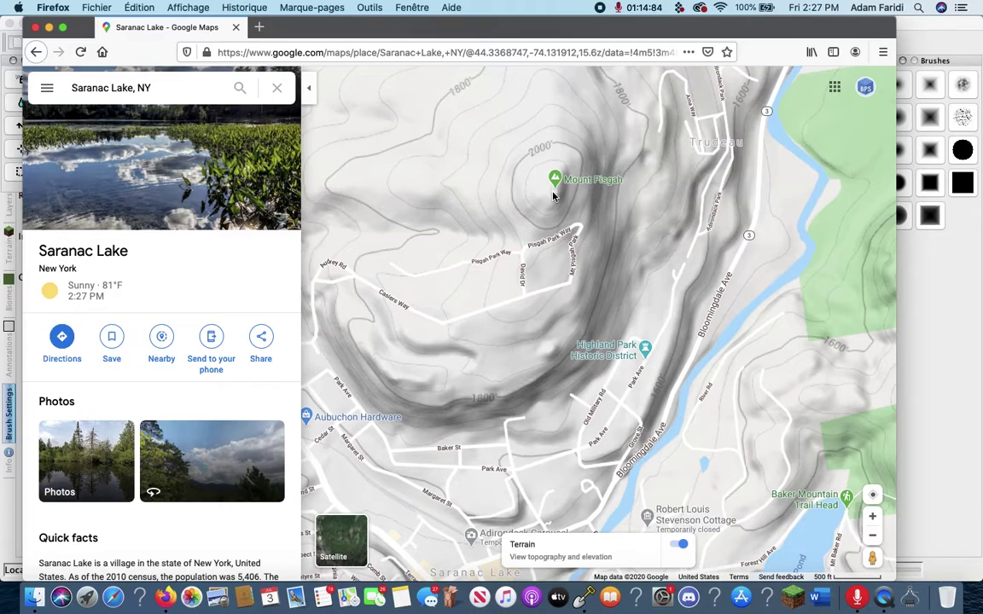
{"action": "left_click", "coordinate": [260, 27]}
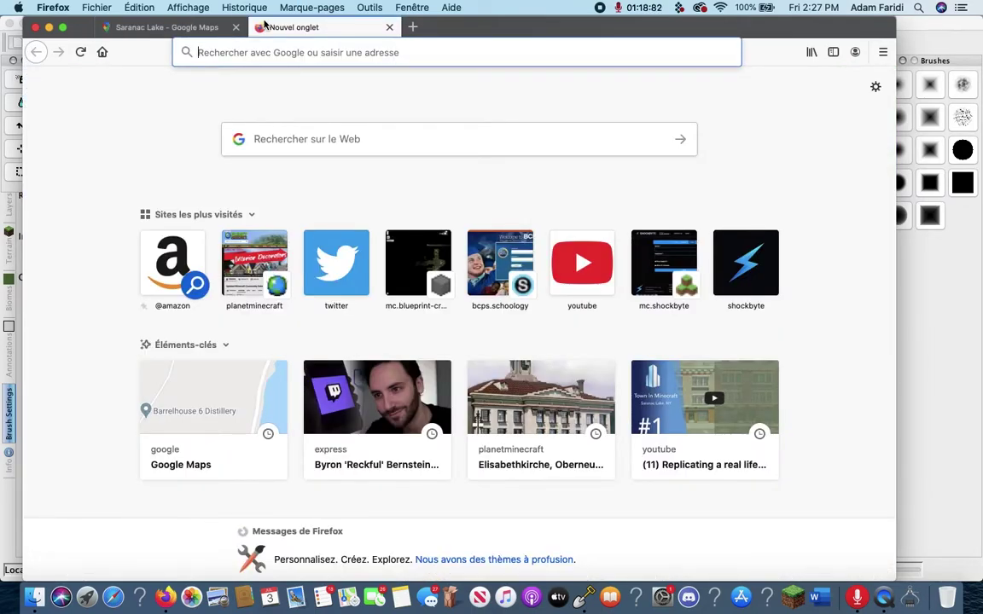
Calculate 500 / 3 in Google Search, giving 166.666666667
{"action": "type", "text": "500"}
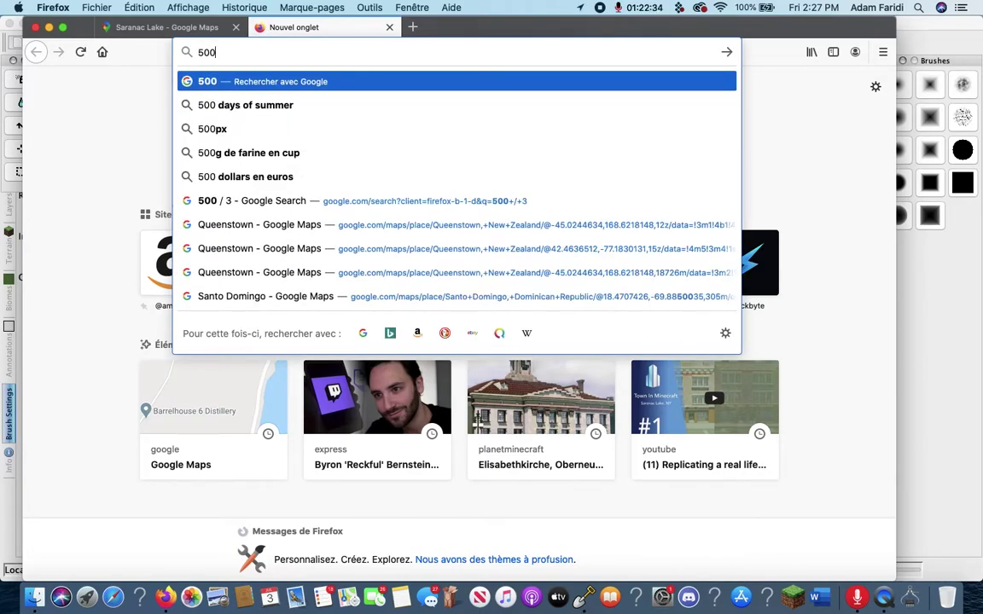
{"action": "key", "text": "BackSpace"}
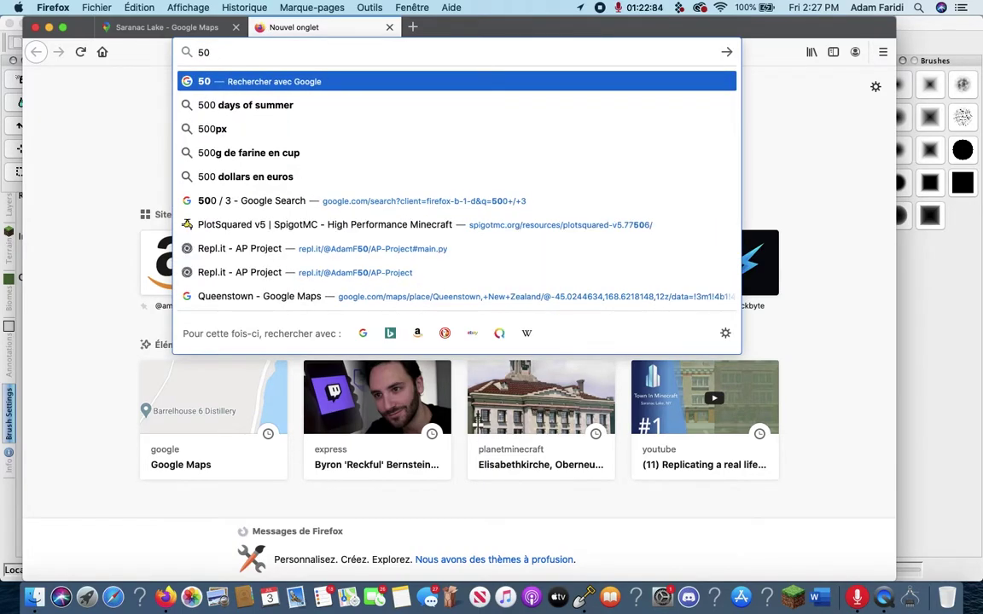
{"action": "type", "text": "0 /"}
{"action": "type", "text": " 3"}
{"action": "key", "text": "Return"}
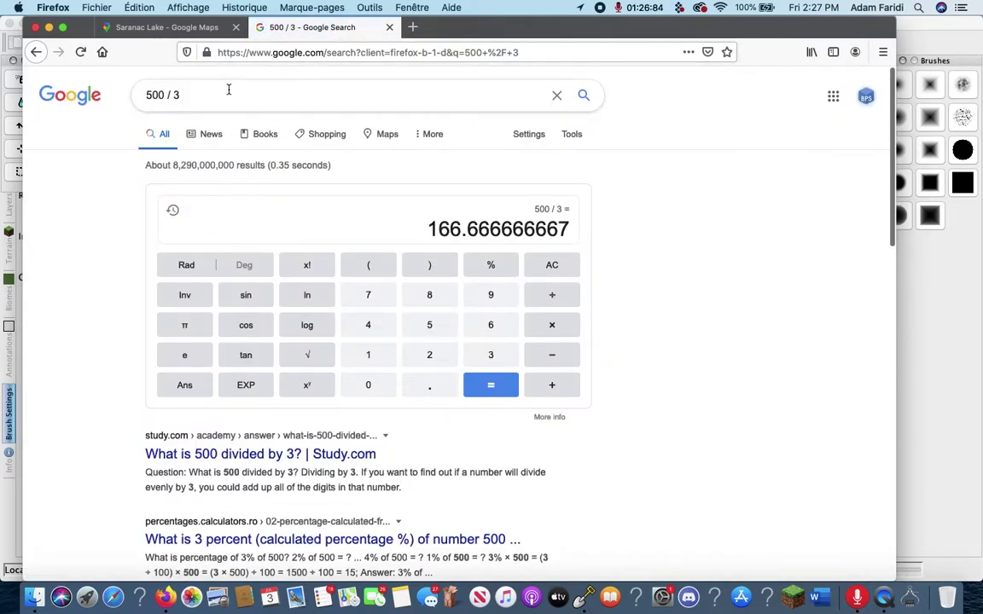
Replace the query with 166 * 1.5 to get 249, then return to the Saranac Lake map
{"action": "left_click", "coordinate": [228, 90]}
{"action": "left_click", "coordinate": [682, 247]}
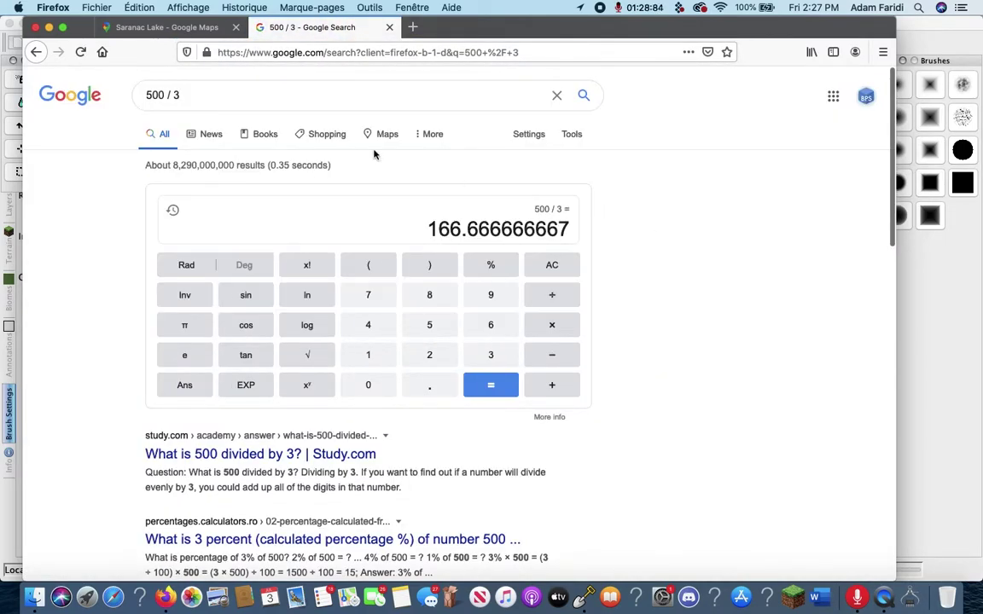
{"action": "left_click_drag", "start_coordinate": [216, 90], "coordinate": [121, 91]}
{"action": "type", "text": "166 "}
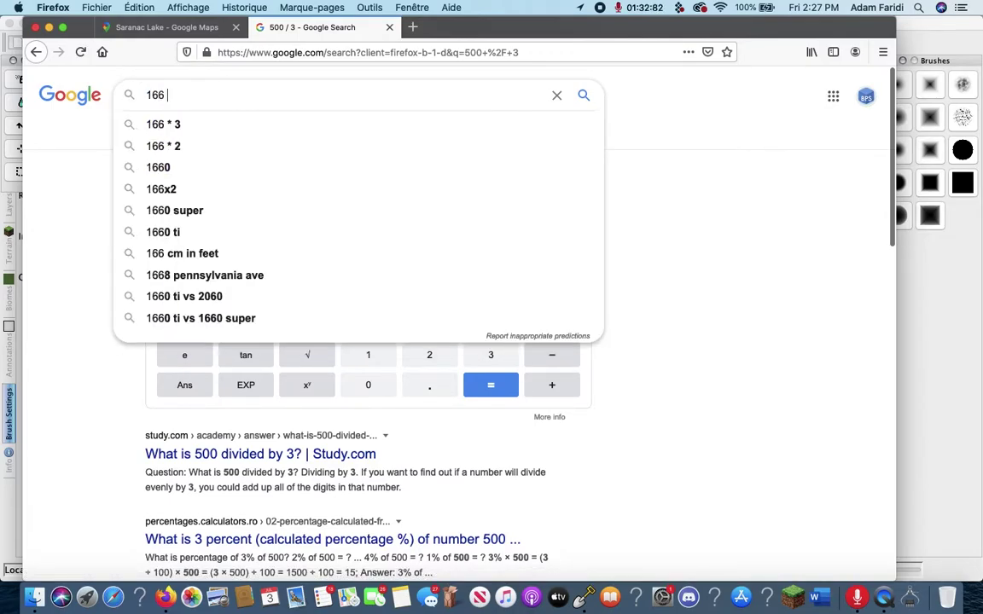
{"action": "type", "text": "* 1.5"}
{"action": "key", "text": "Return"}
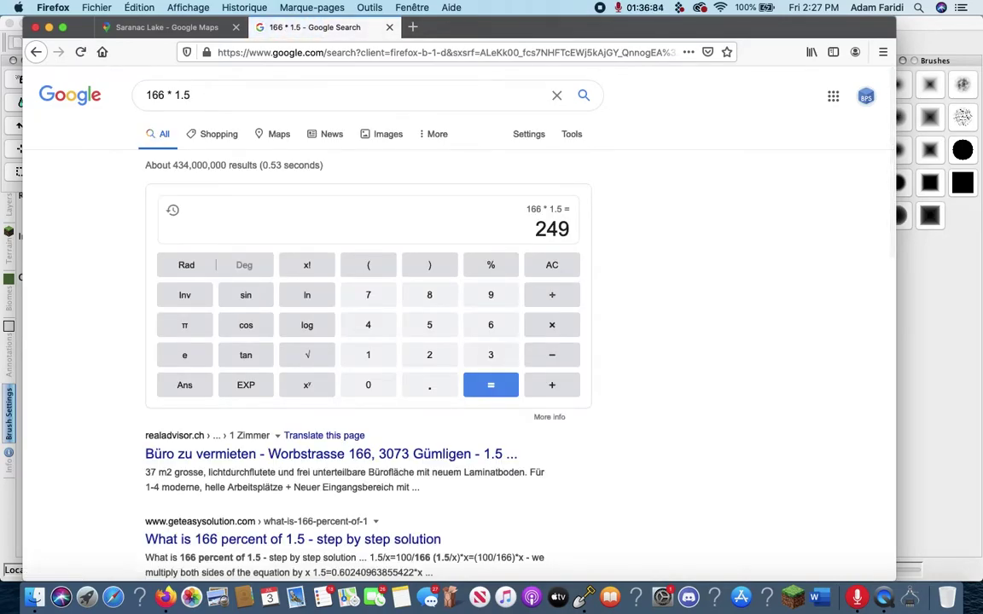
{"action": "left_click", "coordinate": [120, 29]}
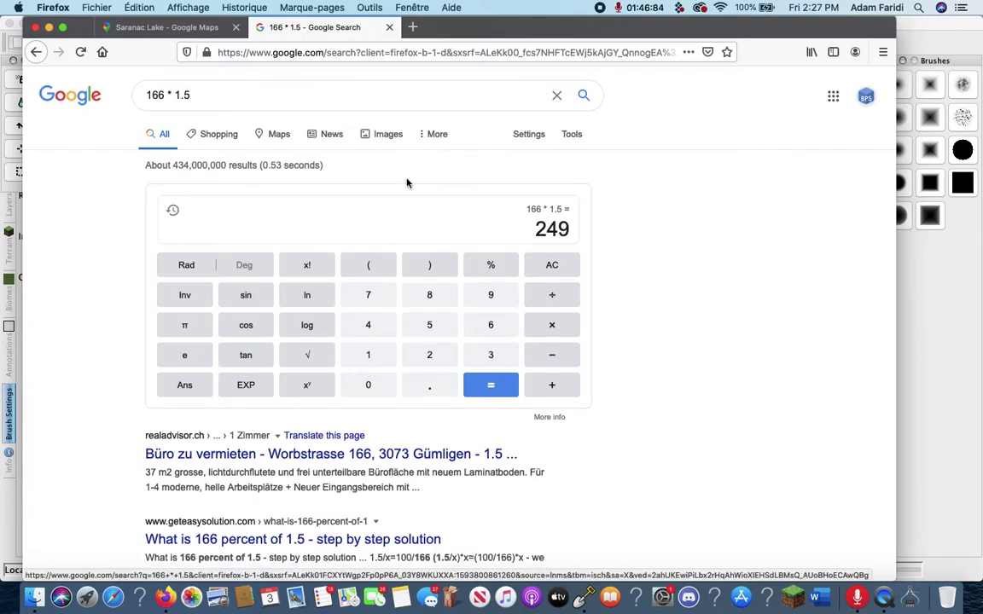
{"action": "left_click", "coordinate": [175, 28]}
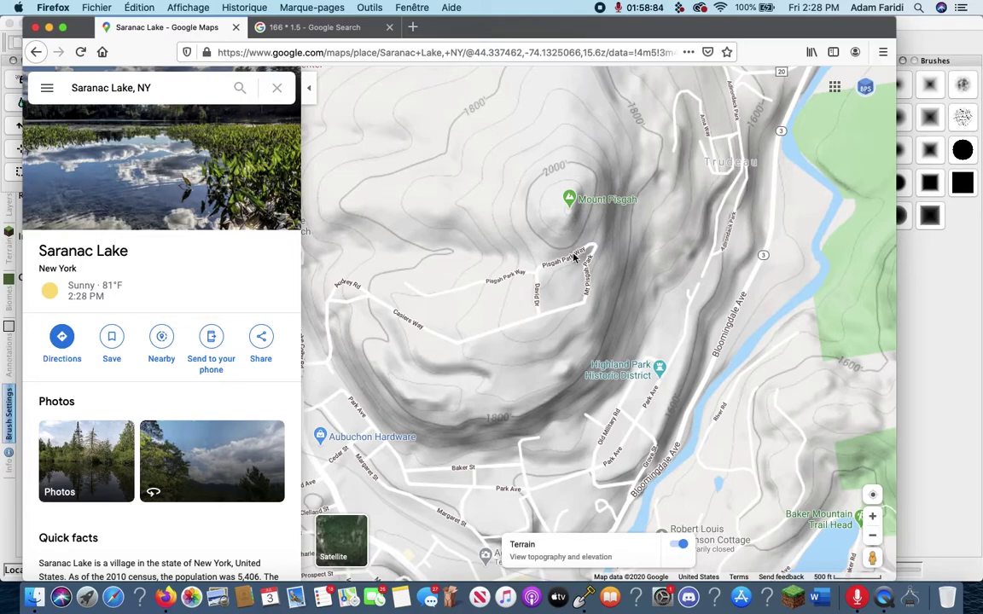
{"action": "left_click_drag", "start_coordinate": [574, 256], "coordinate": [517, 312]}
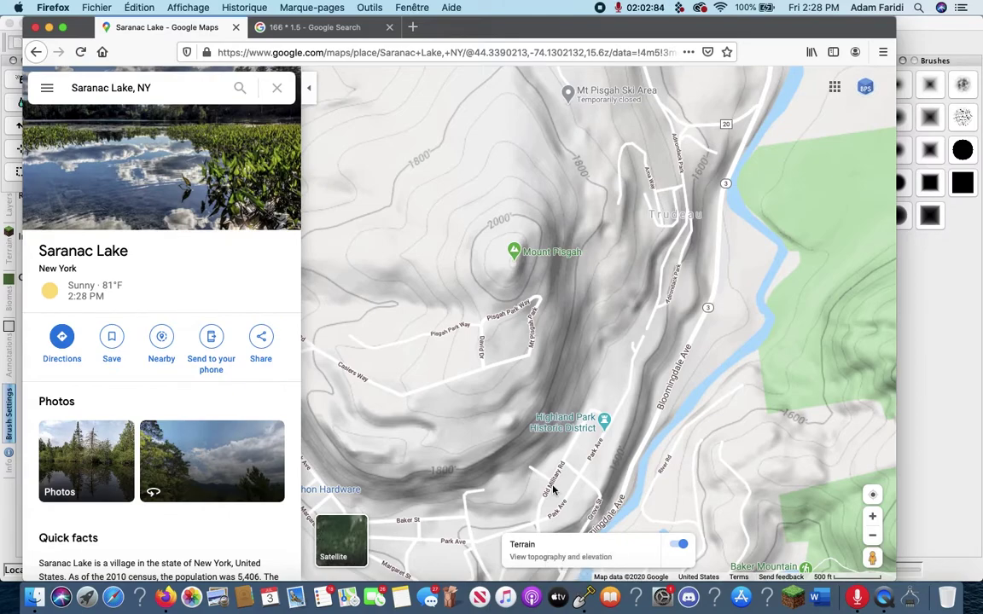
{"action": "left_click_drag", "start_coordinate": [563, 451], "coordinate": [417, 281]}
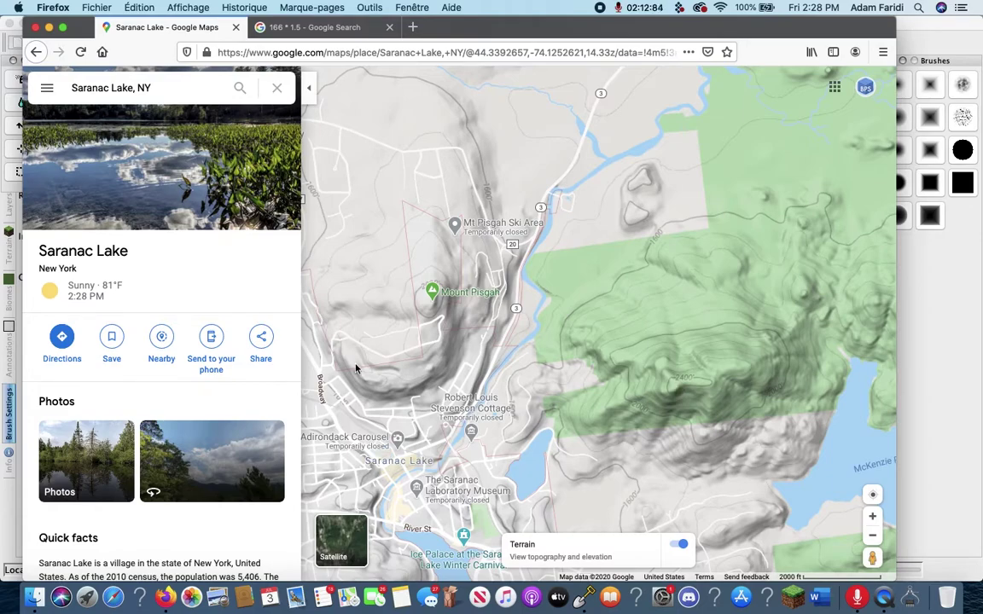
{"action": "left_click_drag", "start_coordinate": [359, 372], "coordinate": [403, 436]}
{"action": "scroll", "coordinate": [488, 393], "scroll_direction": "up", "scroll_amount": 5}
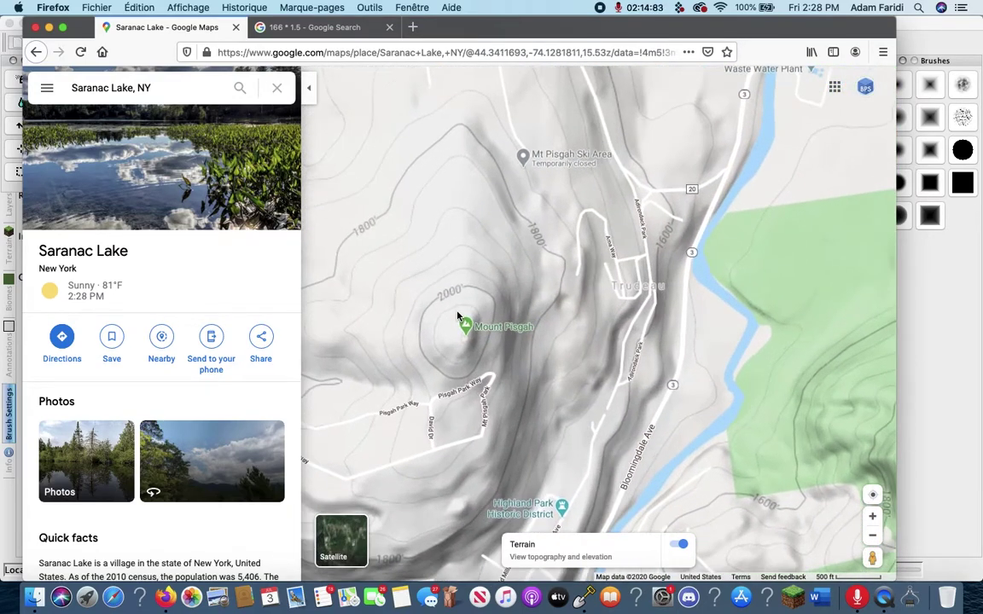